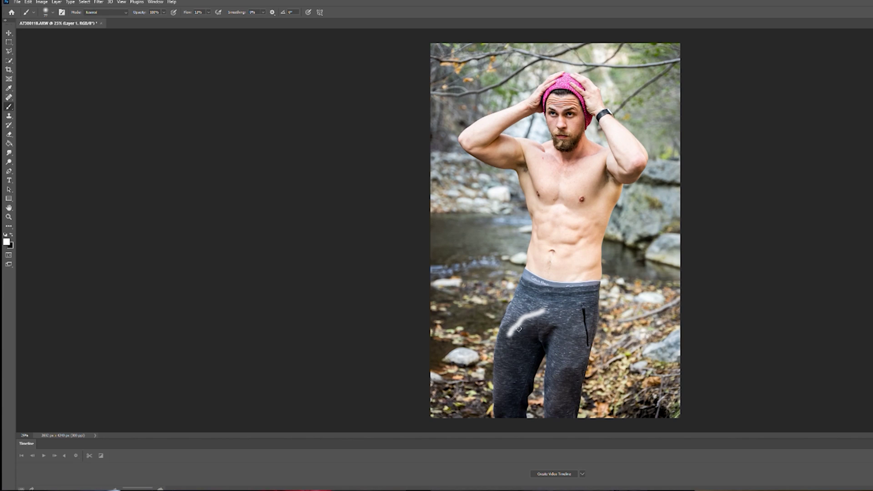
- Swap the colours in Photoshop so black becomes the foreground painting colour
{"action": "key", "text": "x"}
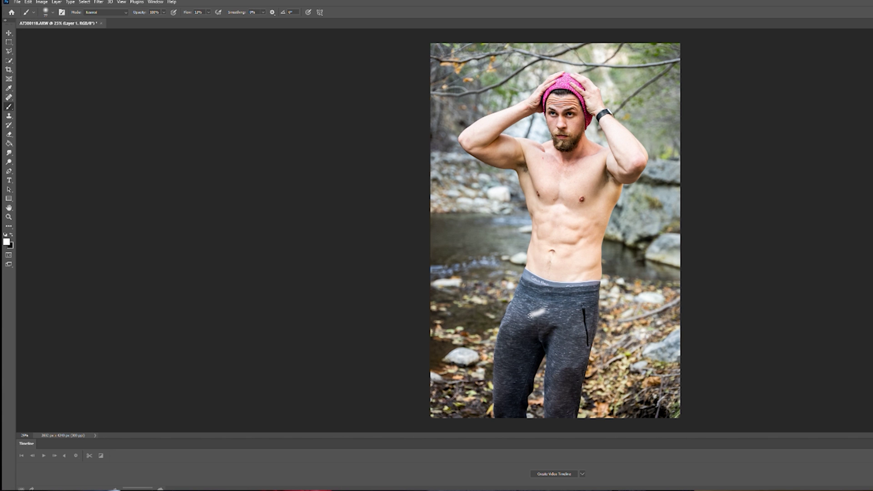
- Bring up sequence C0003 with the cat clip C0024.MP4 on track V1
{"action": "mouse_move", "coordinate": [543, 311]}
{"action": "left_mouse_down"}
{"action": "mouse_move", "coordinate": [509, 335]}
{"action": "mouse_move", "coordinate": [545, 317]}
{"action": "mouse_move", "coordinate": [550, 324]}
{"action": "left_mouse_up"}
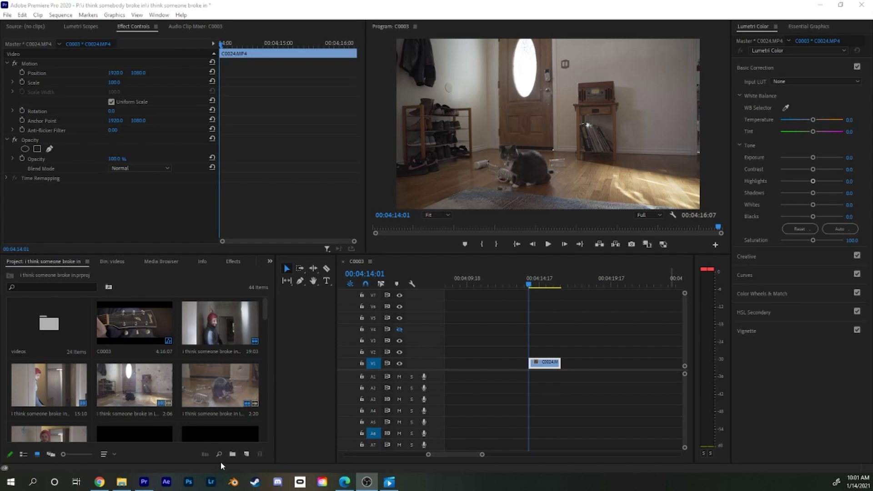
- Create a new Black Video clip and place it on V2 above the cat clip
{"action": "left_click", "coordinate": [246, 455]}
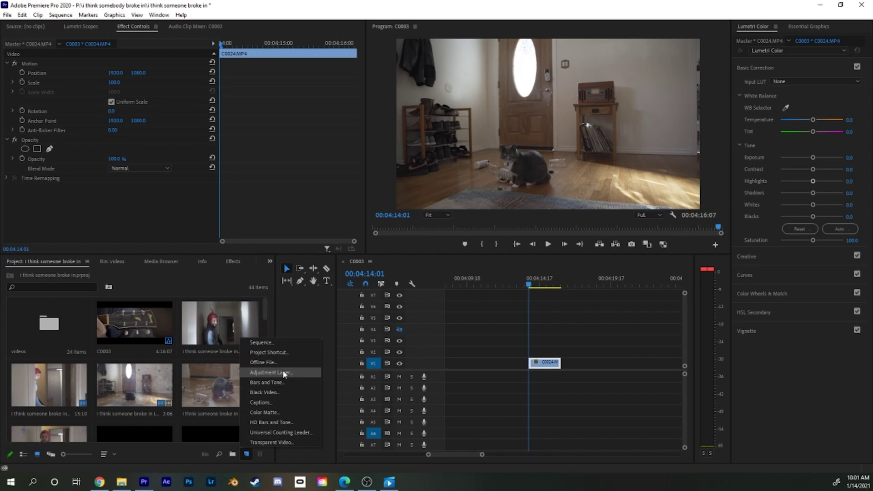
{"action": "left_click", "coordinate": [264, 392]}
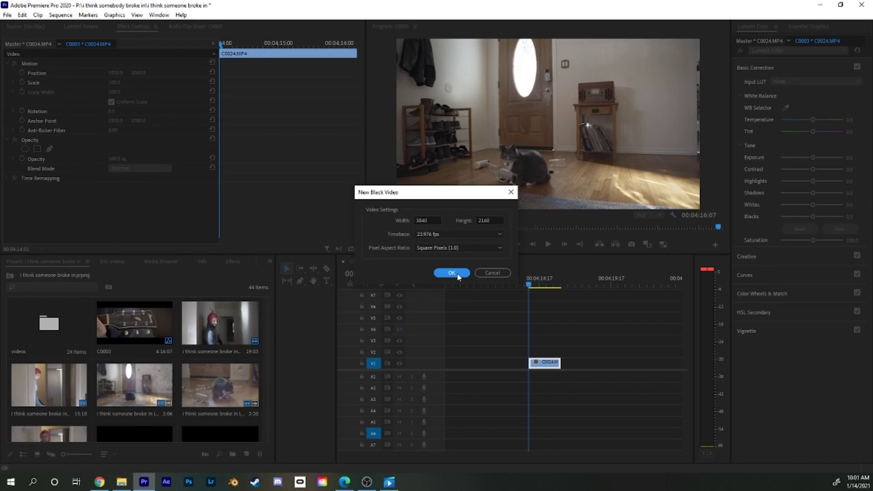
{"action": "left_click", "coordinate": [458, 275]}
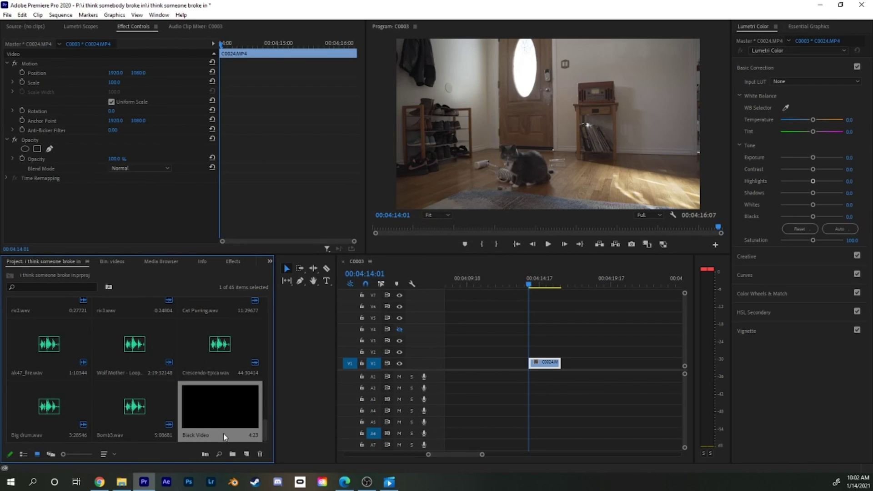
{"action": "left_click_drag", "start_coordinate": [218, 411], "coordinate": [525, 358]}
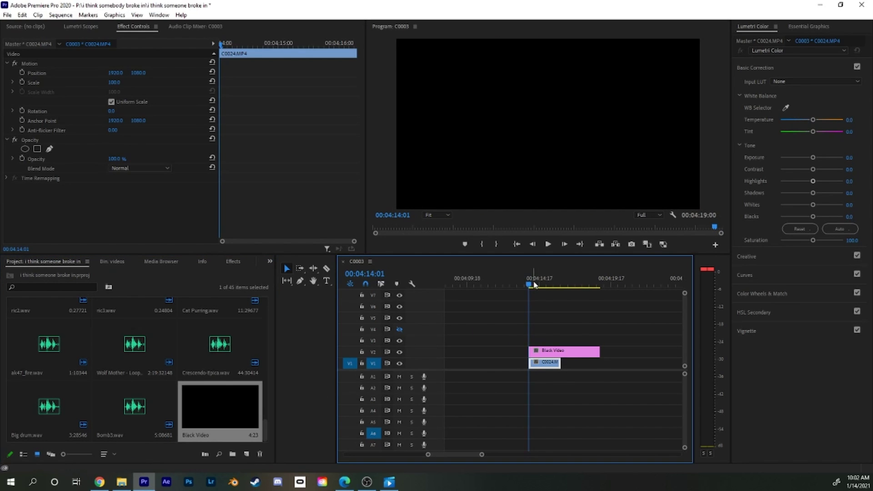
- Set the Black Video clip's opacity to 50%
{"action": "left_click", "coordinate": [539, 282]}
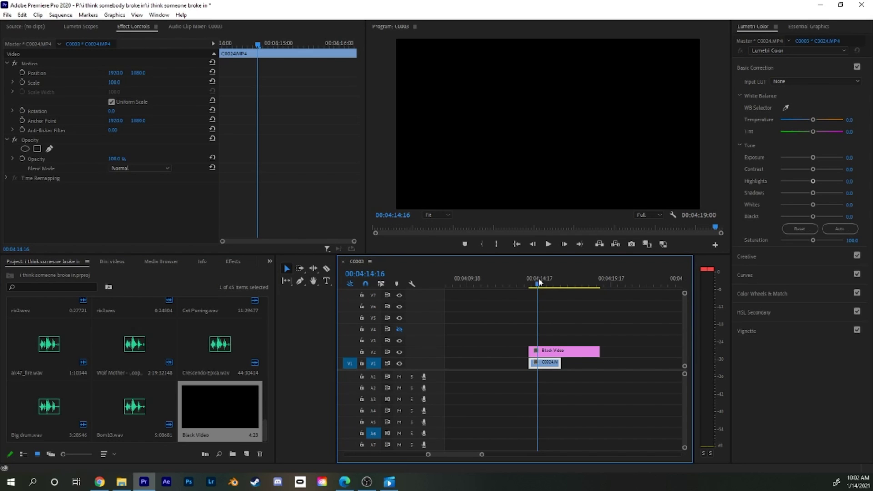
{"action": "left_click", "coordinate": [561, 351]}
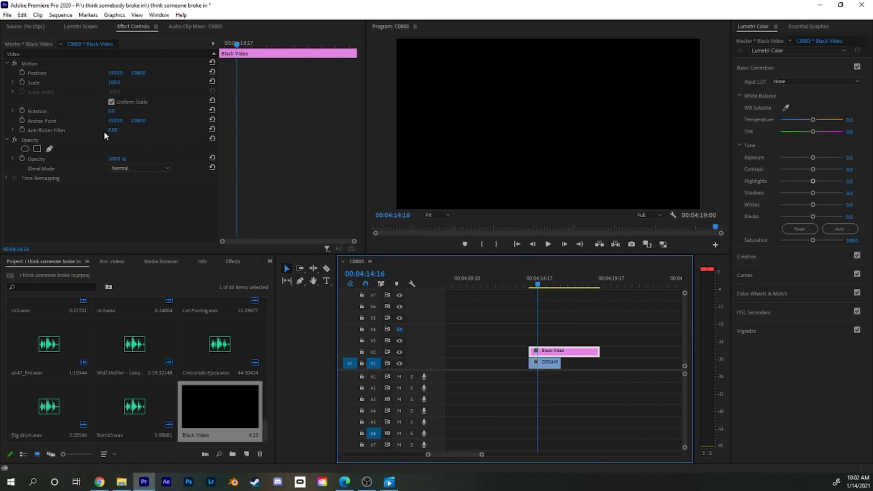
{"action": "left_click", "coordinate": [119, 159]}
{"action": "type", "text": "50"}
{"action": "key", "text": "Return"}
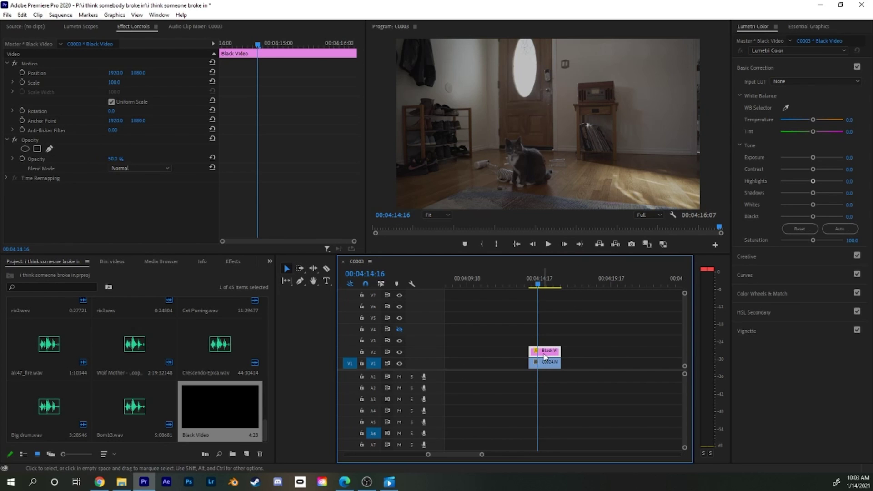
- Start a free-draw bezier mask on the Black Video's opacity
{"action": "left_click", "coordinate": [50, 150]}
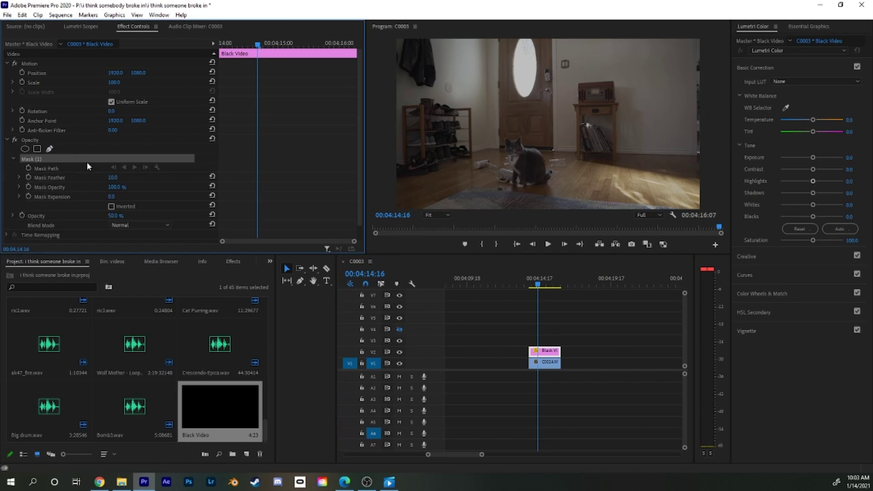
- Draw a closed mask shape on the wall above and beside the bookshelf
{"action": "left_click", "coordinate": [613, 82]}
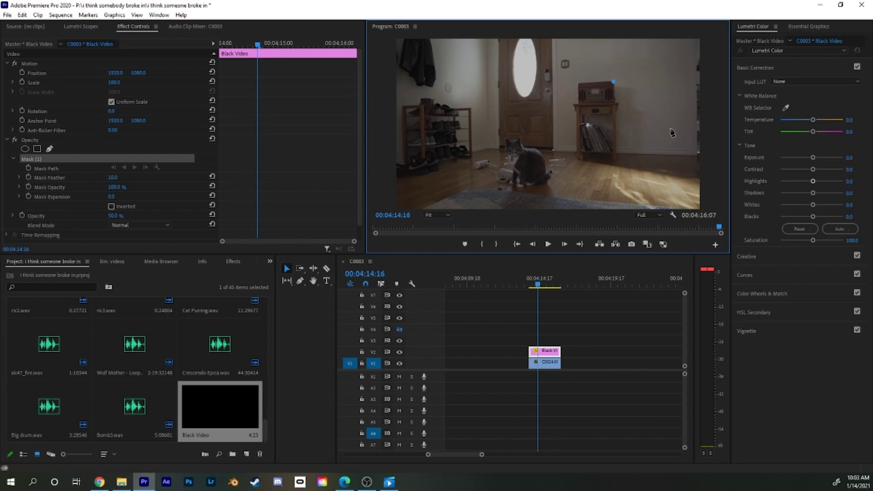
{"action": "left_click_drag", "start_coordinate": [677, 140], "coordinate": [622, 144]}
{"action": "left_click", "coordinate": [616, 150]}
{"action": "left_click", "coordinate": [614, 82]}
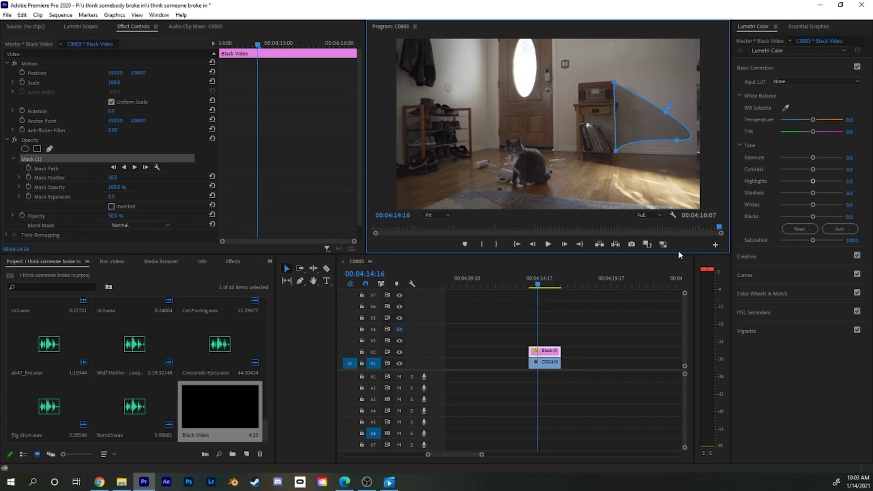
{"action": "left_click", "coordinate": [637, 331]}
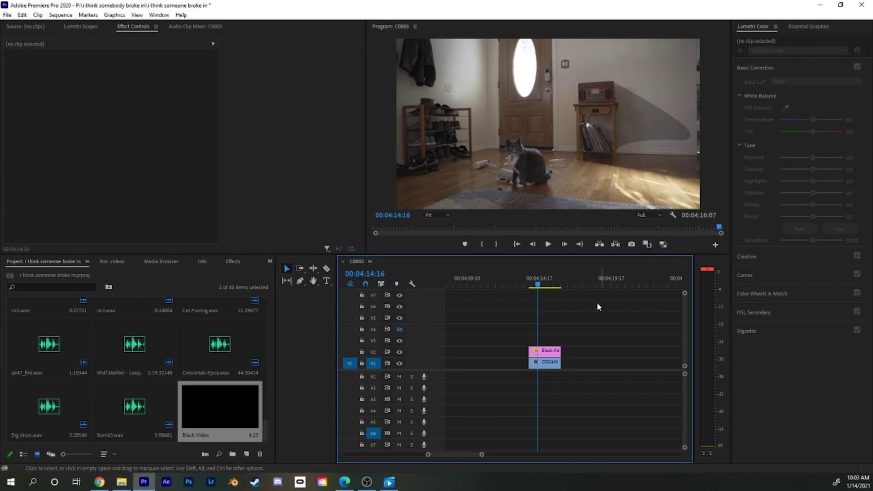
- Raise Mask (1) feather to 133 to soften the shadow edge
{"action": "left_click", "coordinate": [544, 351]}
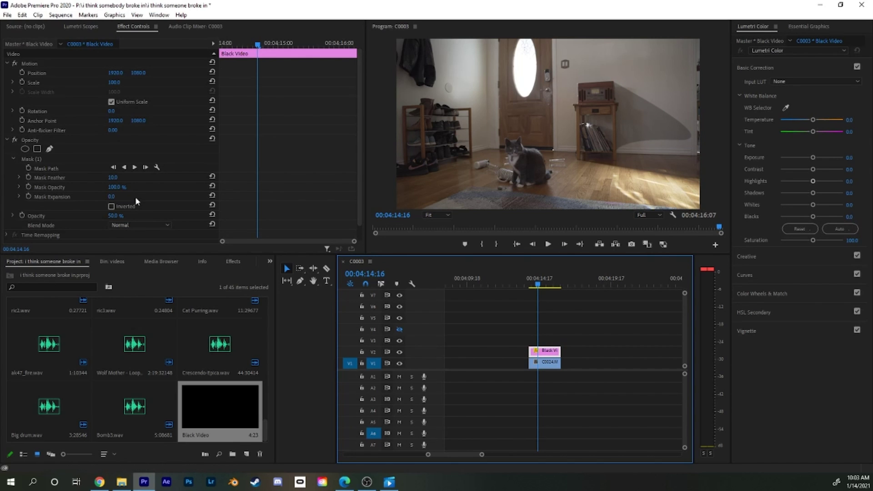
{"action": "left_click", "coordinate": [31, 158]}
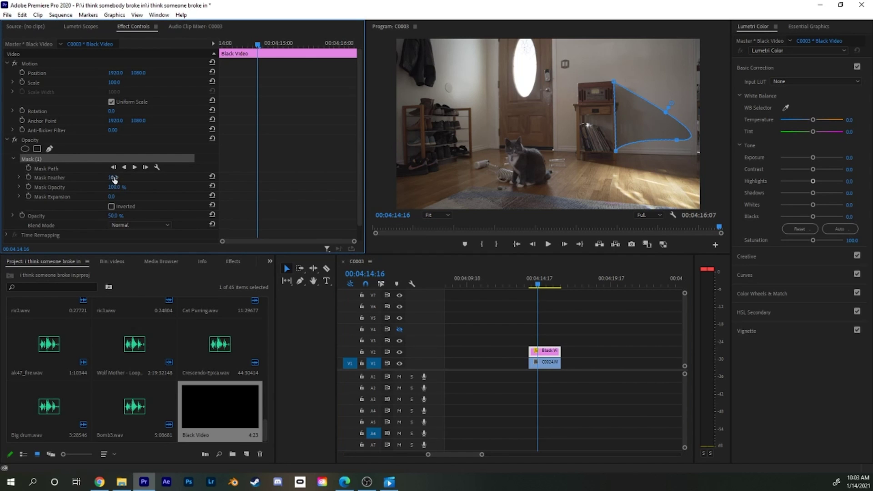
{"action": "left_click_drag", "start_coordinate": [114, 180], "coordinate": [115, 179]}
{"action": "left_click", "coordinate": [601, 368]}
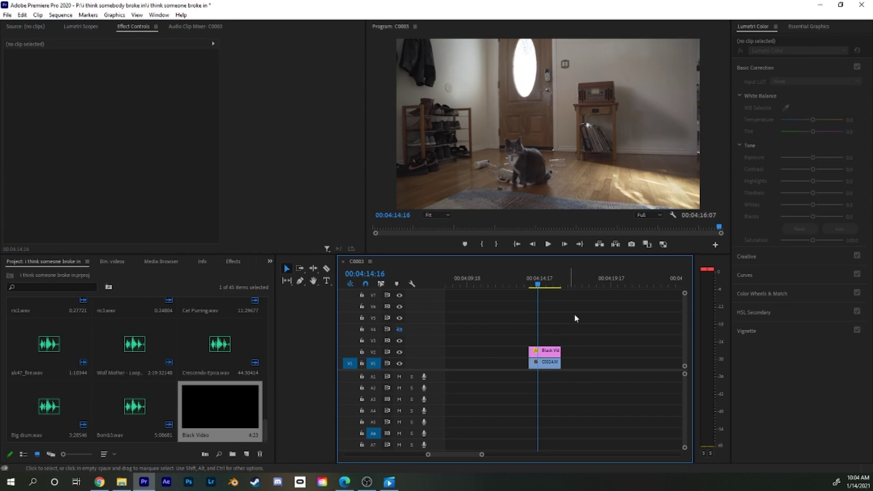
- Pull Mask (1)'s right vertex lower and compare with V2 hidden and shown
{"action": "left_click", "coordinate": [548, 351]}
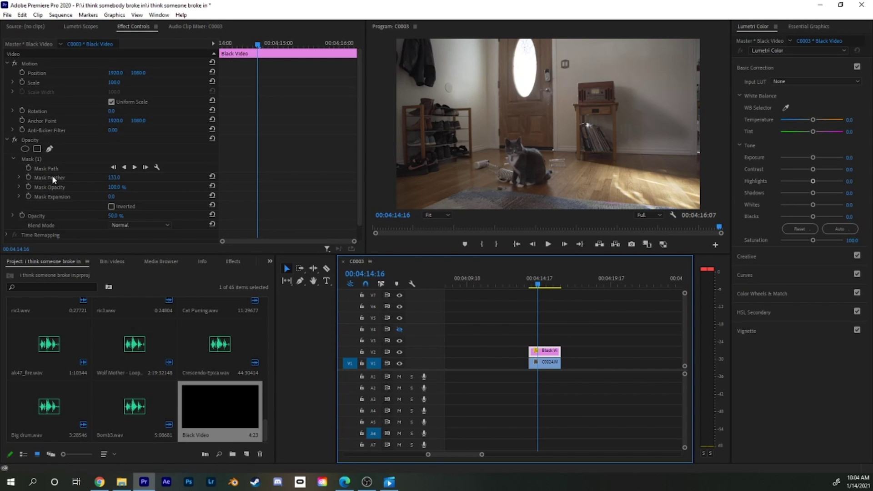
{"action": "left_click", "coordinate": [37, 158]}
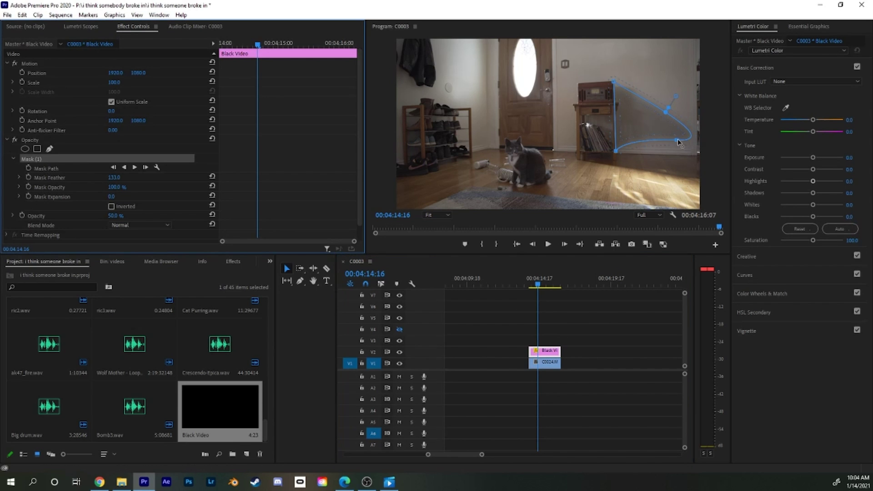
{"action": "left_click_drag", "start_coordinate": [676, 139], "coordinate": [684, 153]}
{"action": "left_click", "coordinate": [654, 304]}
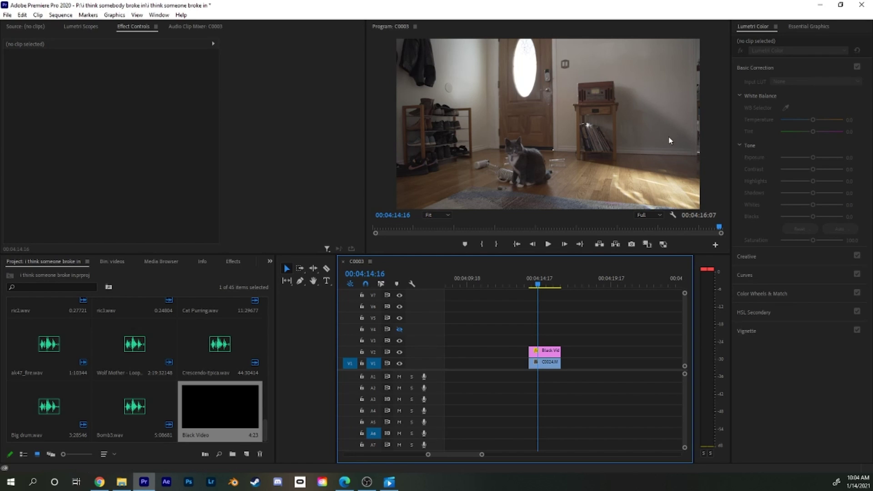
{"action": "left_click", "coordinate": [399, 352]}
{"action": "left_click", "coordinate": [400, 352]}
{"action": "left_click", "coordinate": [555, 351]}
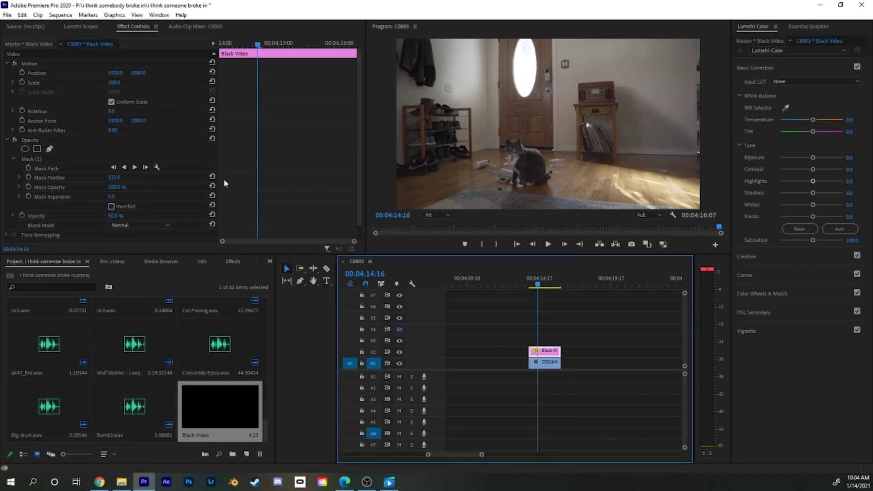
- Draw Mask (2) as a closed shape in the top-right corner of the shot
{"action": "left_click", "coordinate": [50, 150]}
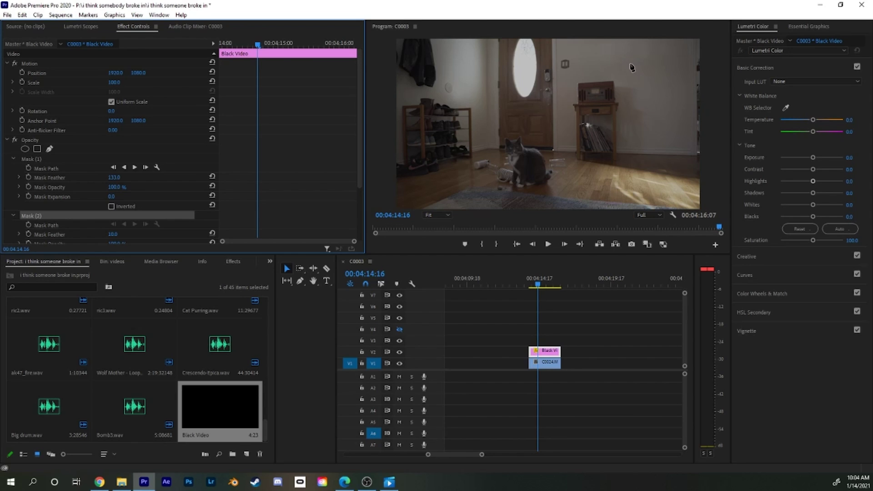
{"action": "left_click", "coordinate": [678, 63]}
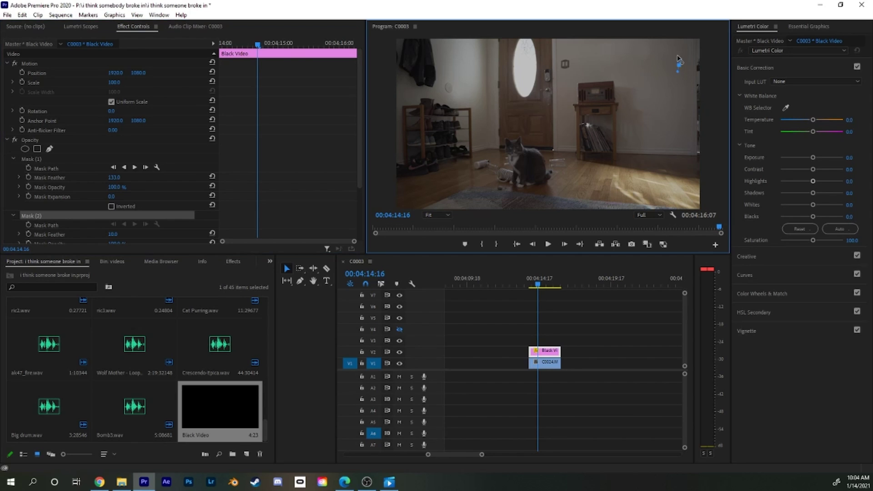
{"action": "left_click", "coordinate": [669, 49]}
{"action": "left_click", "coordinate": [659, 59]}
{"action": "left_click", "coordinate": [636, 68]}
{"action": "left_click", "coordinate": [656, 62]}
{"action": "key", "text": "ctrl+z"}
{"action": "left_click", "coordinate": [678, 91]}
{"action": "left_click", "coordinate": [680, 69]}
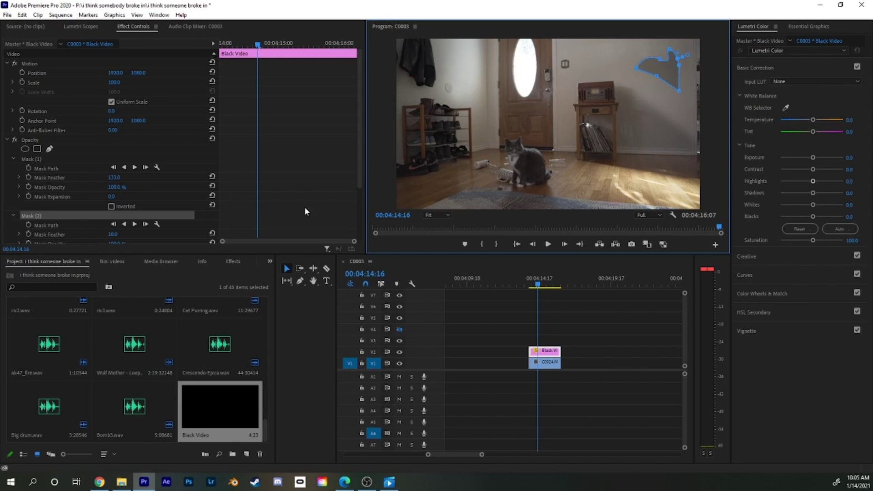
- Feather Mask (2) heavily, to 211
{"action": "scroll", "coordinate": [122, 239], "scroll_direction": "down", "scroll_amount": 1}
{"action": "mouse_move", "coordinate": [112, 225]}
{"action": "left_mouse_down"}
{"action": "mouse_move", "coordinate": [144, 225]}
{"action": "mouse_move", "coordinate": [118, 225]}
{"action": "left_mouse_up"}
{"action": "left_click", "coordinate": [713, 133]}
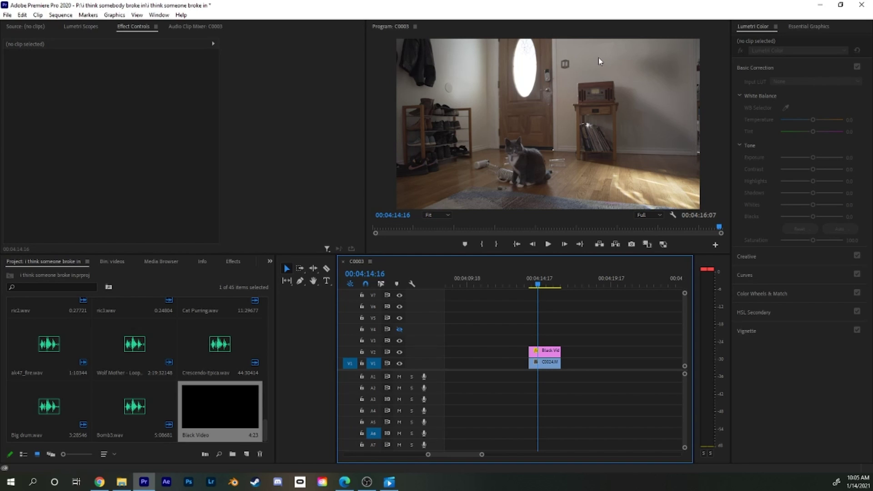
- Check the Black Video's feathered shadow shapes over the cat shot in the preview
{"action": "left_click", "coordinate": [667, 72]}
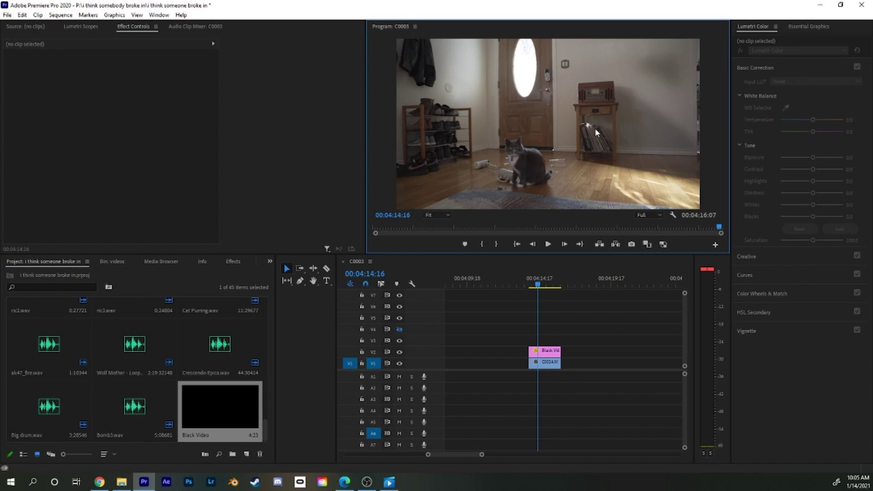
{"action": "scroll", "coordinate": [616, 405], "scroll_direction": "up", "scroll_amount": 1}
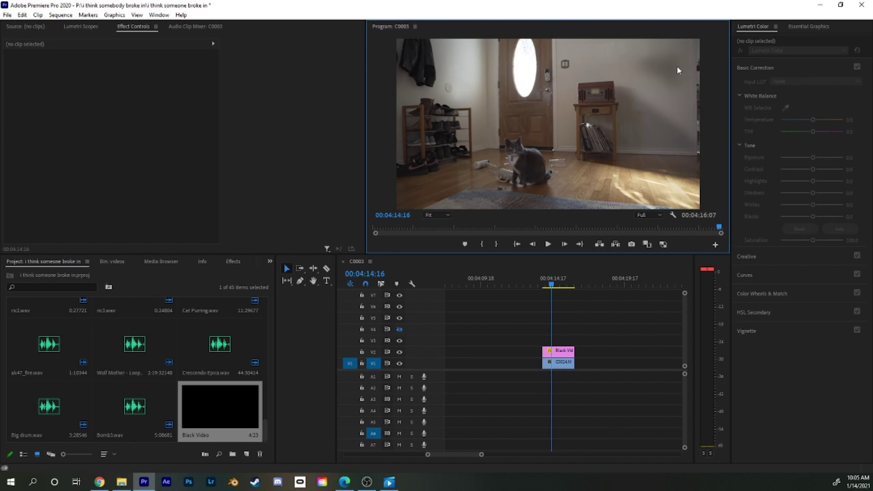
{"action": "left_click", "coordinate": [398, 353]}
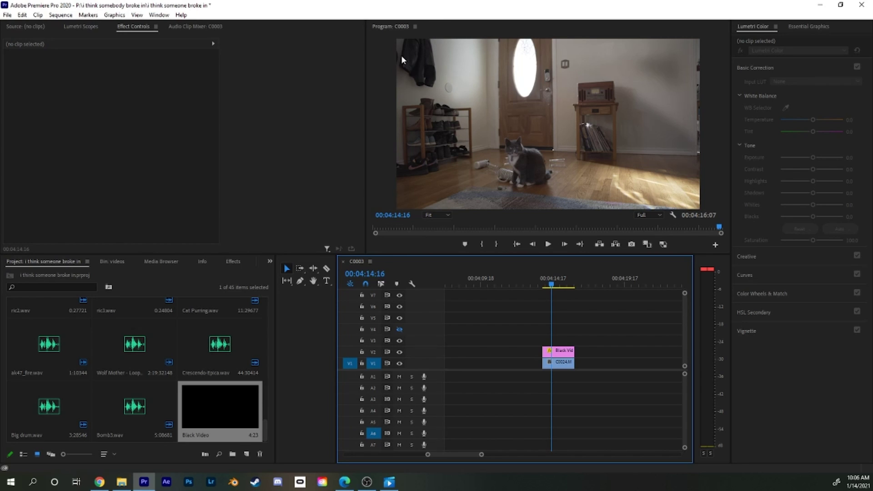
- Begin Mask (3) on the Black Video, outlining the coats down the left wall
{"action": "left_click", "coordinate": [559, 350]}
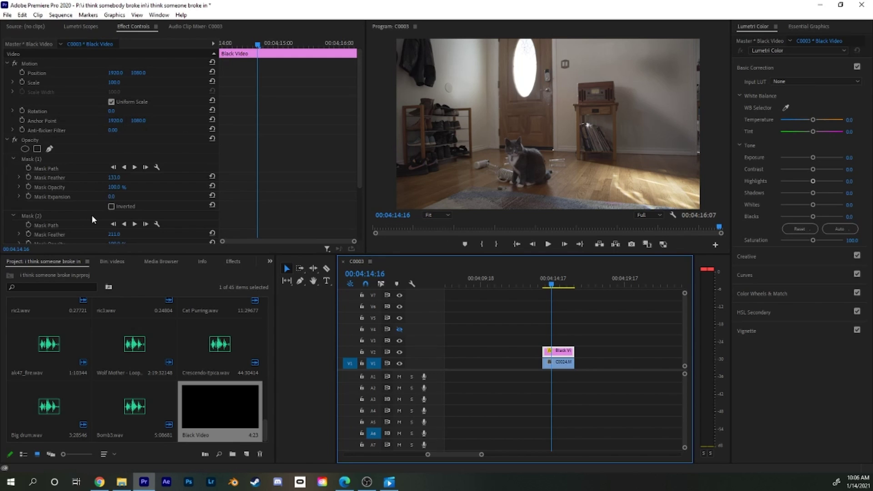
{"action": "scroll", "coordinate": [98, 211], "scroll_direction": "down", "scroll_amount": 2}
{"action": "left_click", "coordinate": [39, 103]}
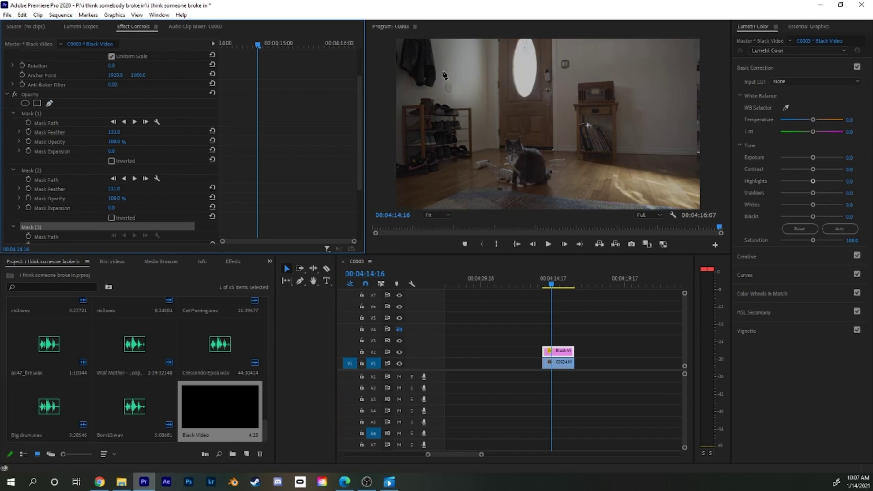
{"action": "left_click", "coordinate": [479, 42]}
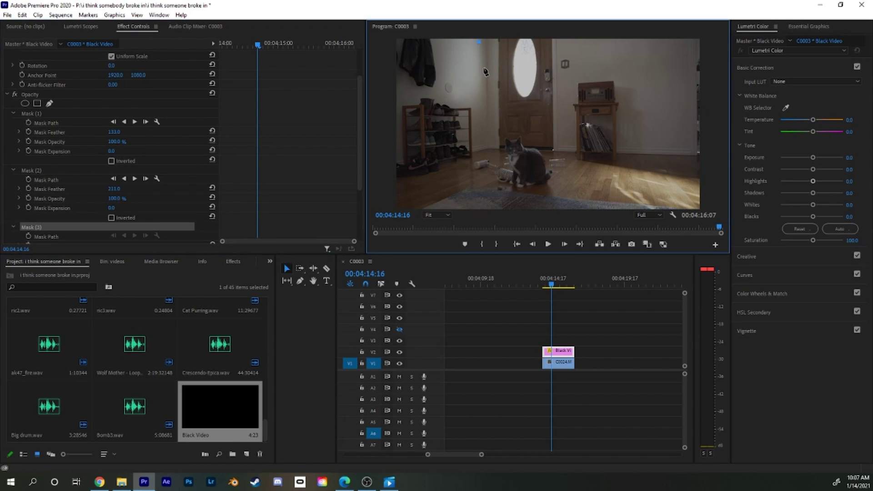
{"action": "left_click", "coordinate": [484, 83]}
{"action": "left_click", "coordinate": [464, 99]}
{"action": "left_click", "coordinate": [449, 98]}
{"action": "left_click", "coordinate": [445, 72]}
- Curve Mask (3) around the shoe rack and close it by the door
{"action": "left_click", "coordinate": [446, 47]}
{"action": "left_click_drag", "start_coordinate": [432, 173], "coordinate": [494, 195]}
{"action": "left_click_drag", "start_coordinate": [489, 132], "coordinate": [491, 112]}
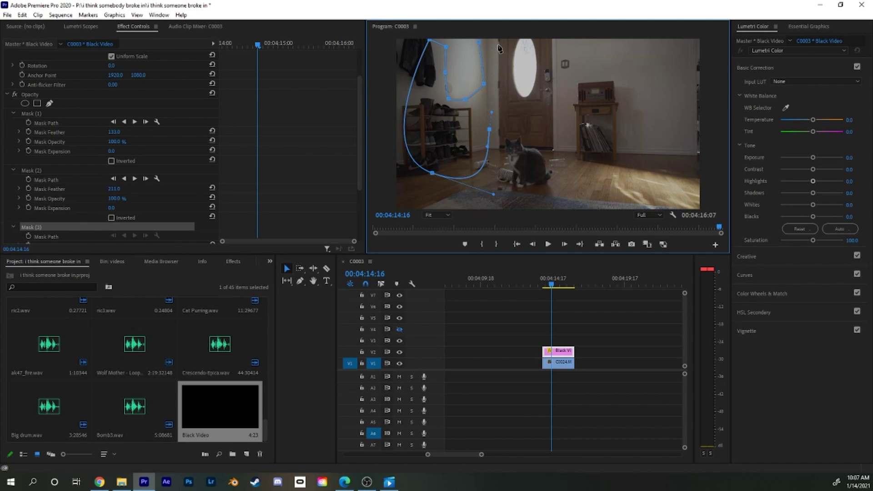
{"action": "left_click_drag", "start_coordinate": [498, 45], "coordinate": [487, 41]}
{"action": "left_click", "coordinate": [479, 43]}
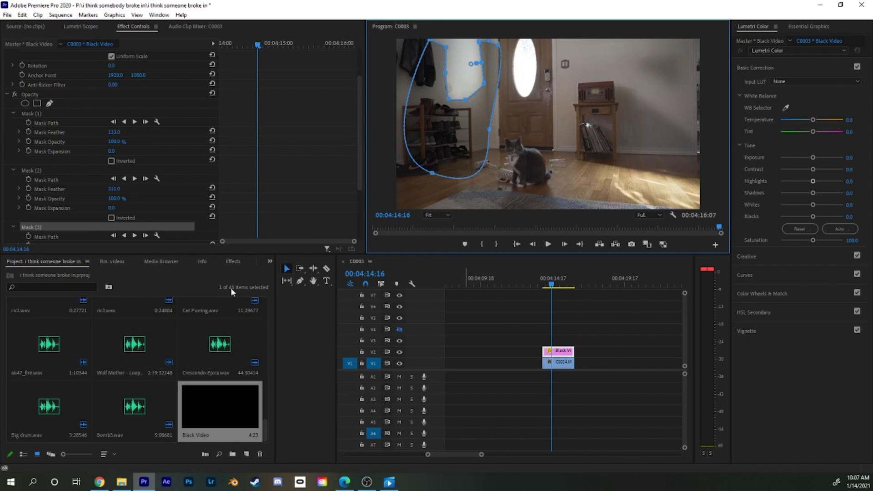
- Feather Mask (3) to 312
{"action": "scroll", "coordinate": [114, 217], "scroll_direction": "down", "scroll_amount": 1}
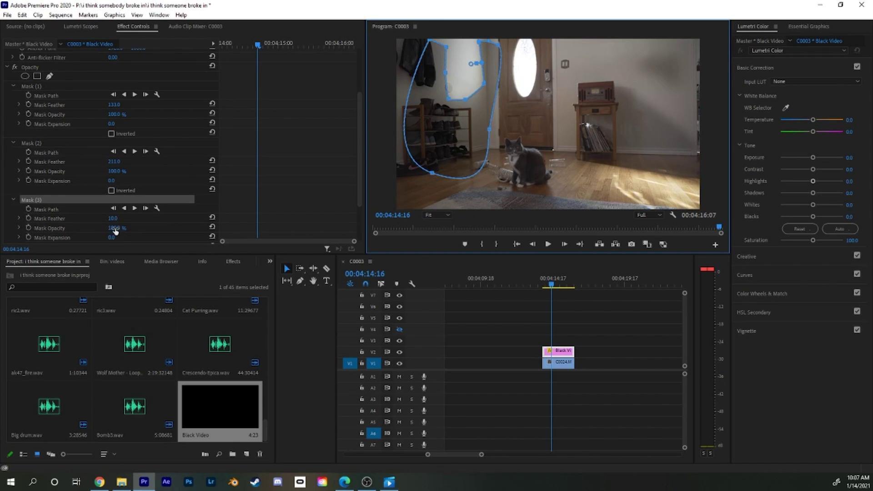
{"action": "left_click_drag", "start_coordinate": [112, 220], "coordinate": [190, 220]}
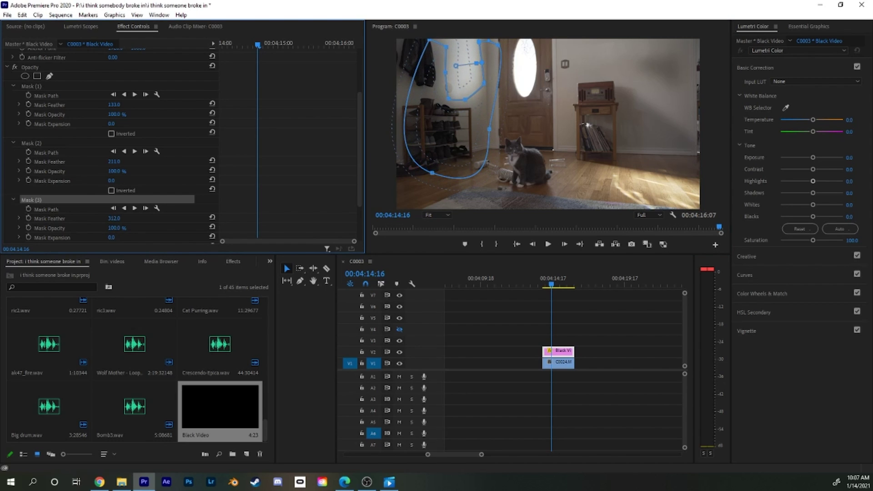
{"action": "left_click", "coordinate": [603, 350]}
{"action": "scroll", "coordinate": [450, 359], "scroll_direction": "up", "scroll_amount": 1}
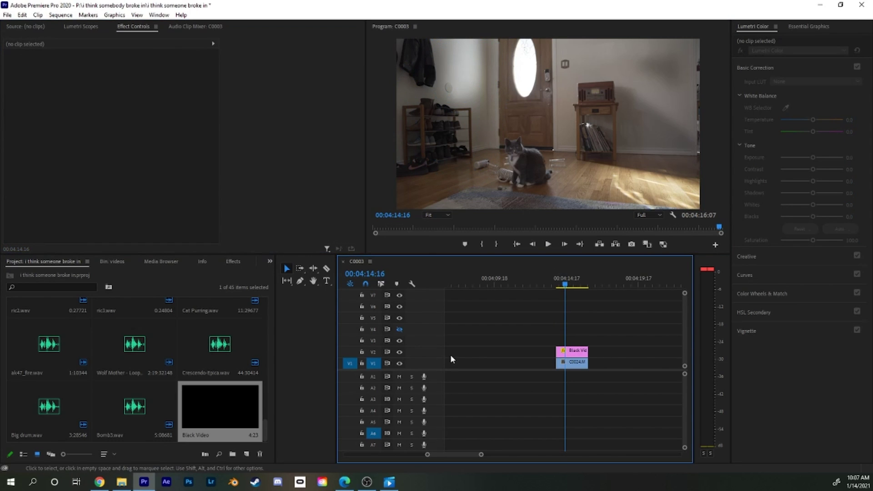
{"action": "left_click", "coordinate": [399, 353]}
{"action": "left_click", "coordinate": [399, 352]}
{"action": "left_click", "coordinate": [399, 353]}
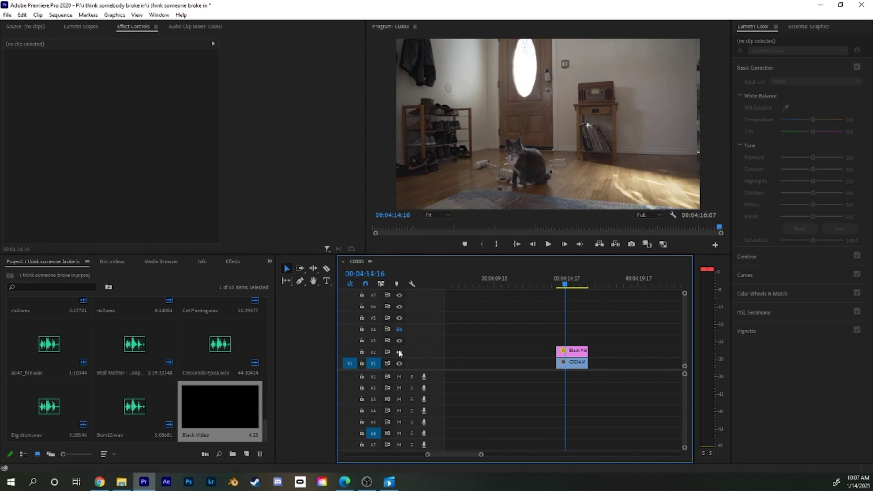
{"action": "left_click", "coordinate": [399, 353]}
{"action": "left_click", "coordinate": [399, 353]}
{"action": "left_click", "coordinate": [400, 353]}
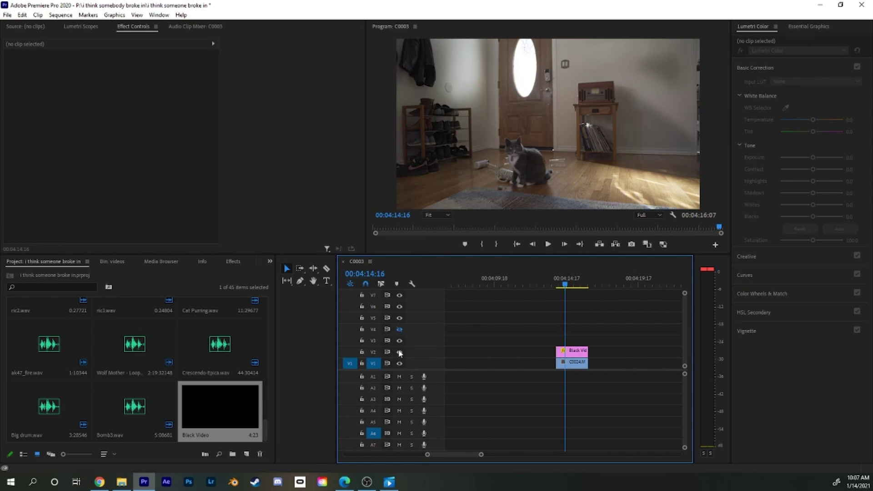
{"action": "left_click", "coordinate": [399, 353]}
{"action": "left_click", "coordinate": [399, 352]}
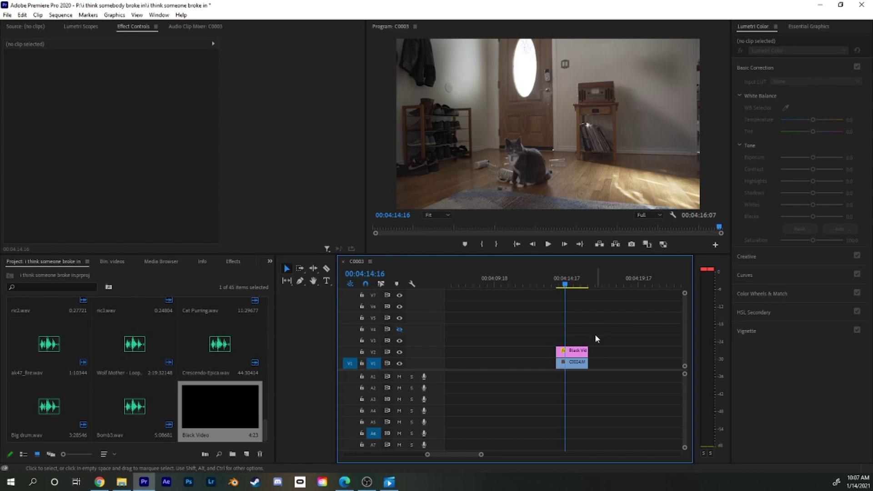
{"action": "left_click", "coordinate": [582, 353]}
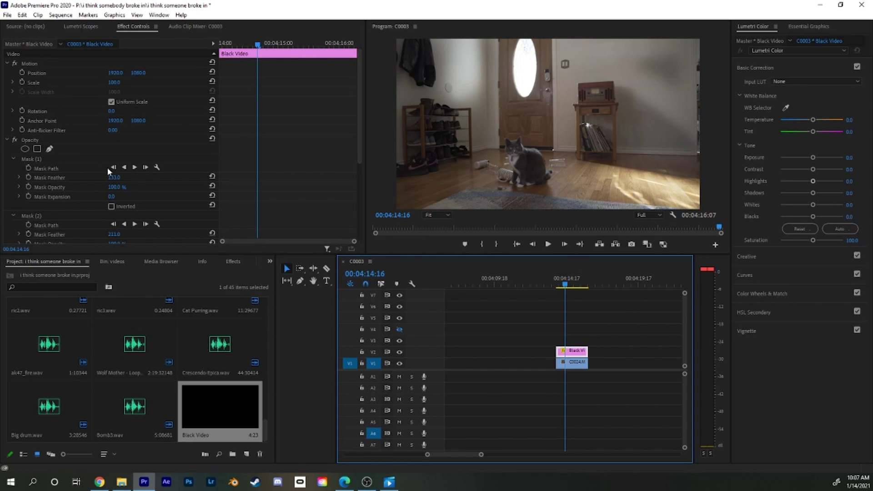
- Draw Mask (4) over the sunlit floor patch at the lower right
{"action": "left_click", "coordinate": [49, 149]}
{"action": "left_click", "coordinate": [522, 34]}
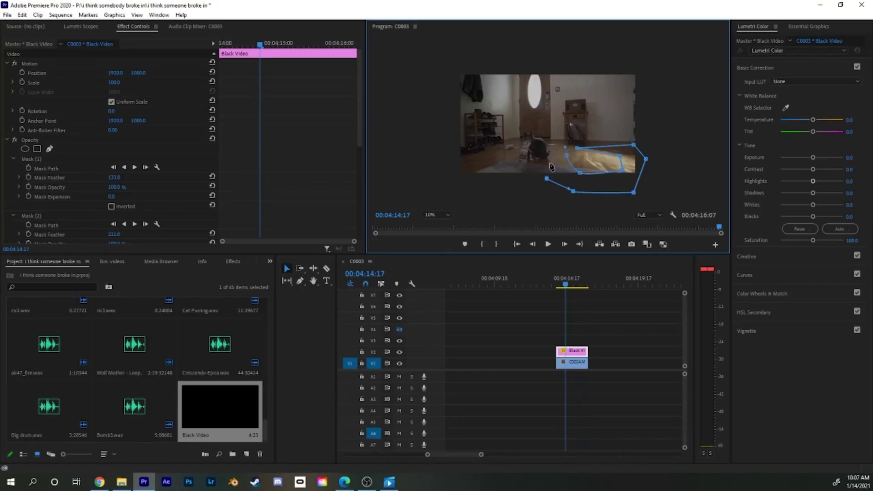
{"action": "left_click_drag", "start_coordinate": [552, 168], "coordinate": [570, 162]}
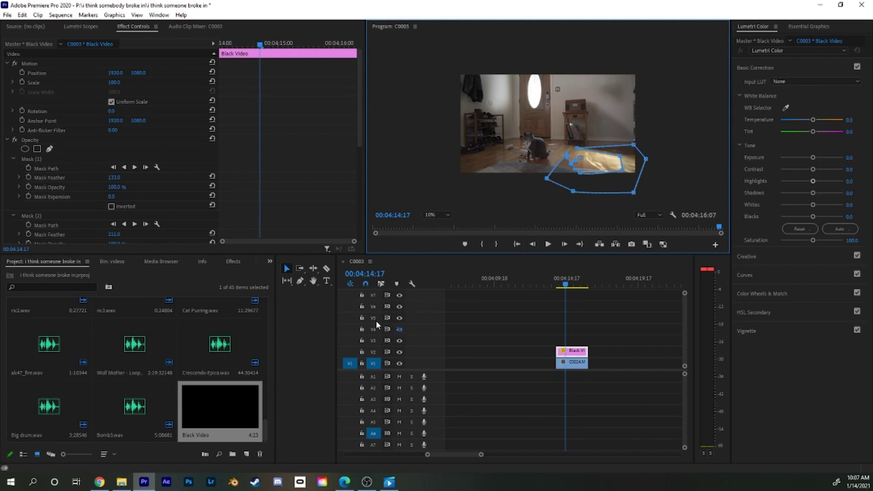
- Feather Mask (4) to 106, then step back two frames on the cat clip
{"action": "scroll", "coordinate": [241, 220], "scroll_direction": "down", "scroll_amount": 1}
{"action": "scroll", "coordinate": [227, 216], "scroll_direction": "down", "scroll_amount": 5}
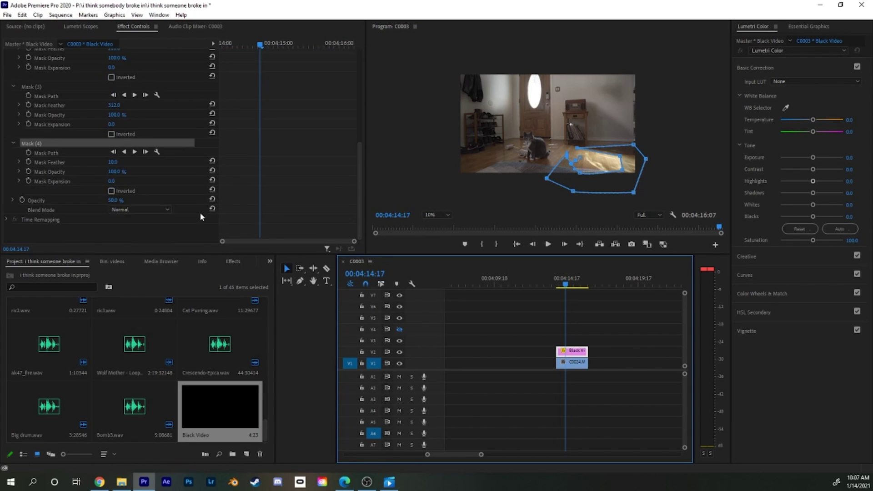
{"action": "left_click_drag", "start_coordinate": [110, 163], "coordinate": [130, 163]}
{"action": "key", "text": "Left"}
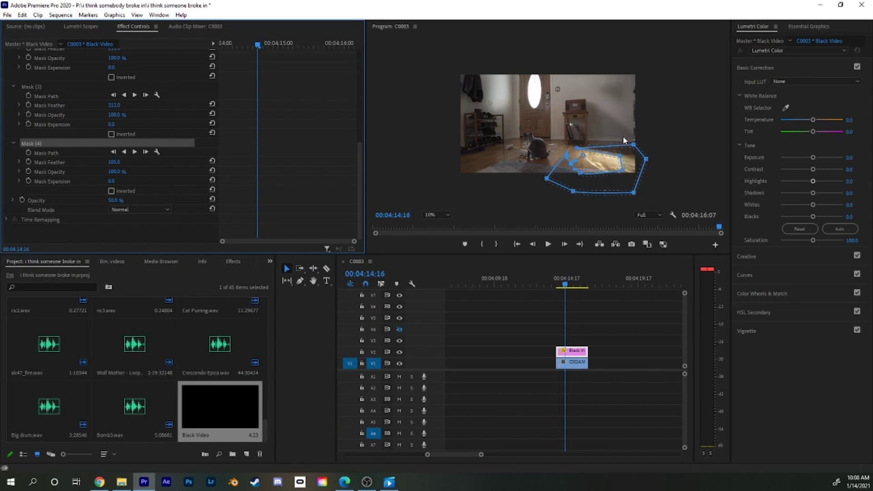
{"action": "left_click", "coordinate": [641, 325]}
{"action": "key", "text": "Left"}
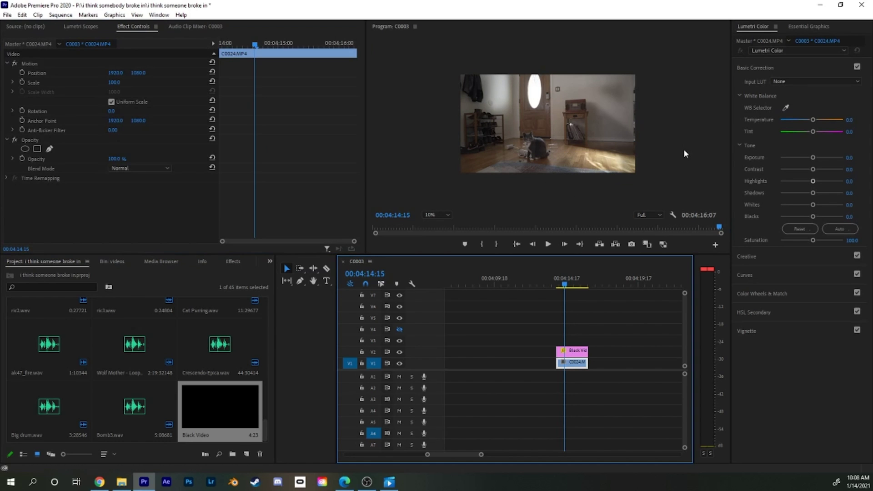
- Reset Mask (2)'s feather on the Black Video to 0
{"action": "left_click", "coordinate": [574, 350]}
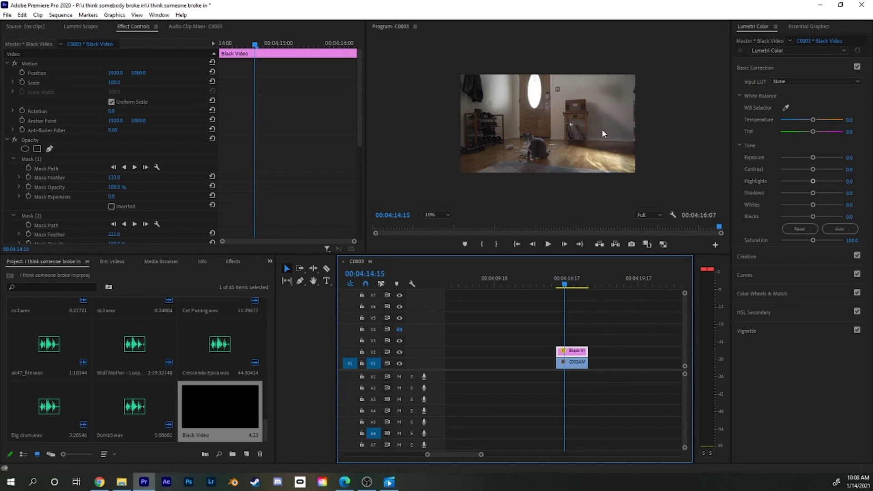
{"action": "scroll", "coordinate": [109, 179], "scroll_direction": "down", "scroll_amount": 1}
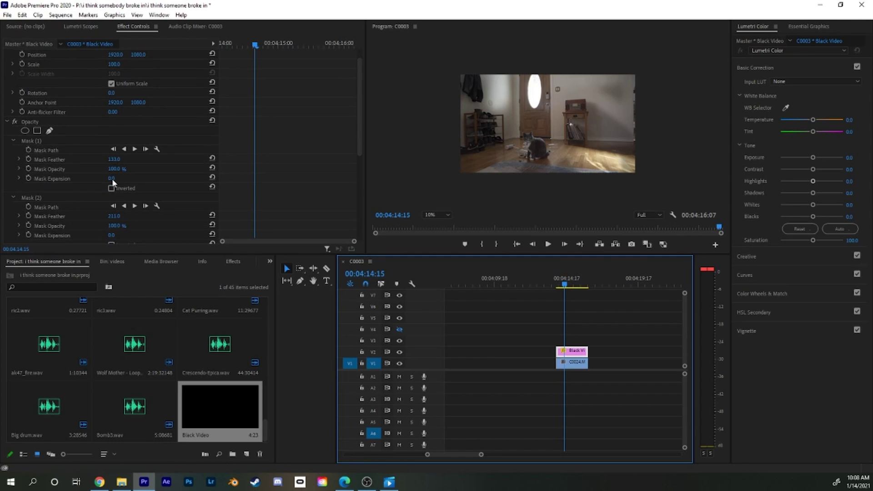
{"action": "scroll", "coordinate": [120, 192], "scroll_direction": "down", "scroll_amount": 2}
{"action": "left_click", "coordinate": [35, 162]}
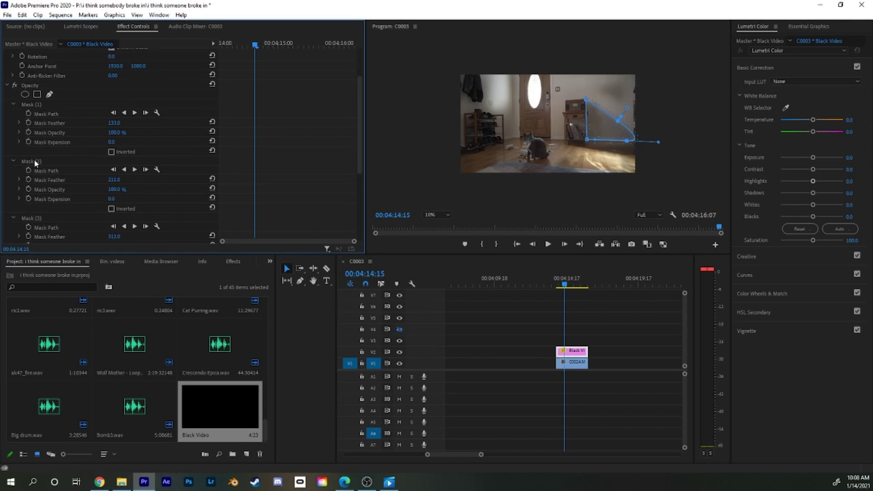
{"action": "left_click_drag", "start_coordinate": [114, 183], "coordinate": [110, 180]}
- Set the Program monitor zoom to Fit and raise Mask (2) feather to 268
{"action": "left_click", "coordinate": [658, 347]}
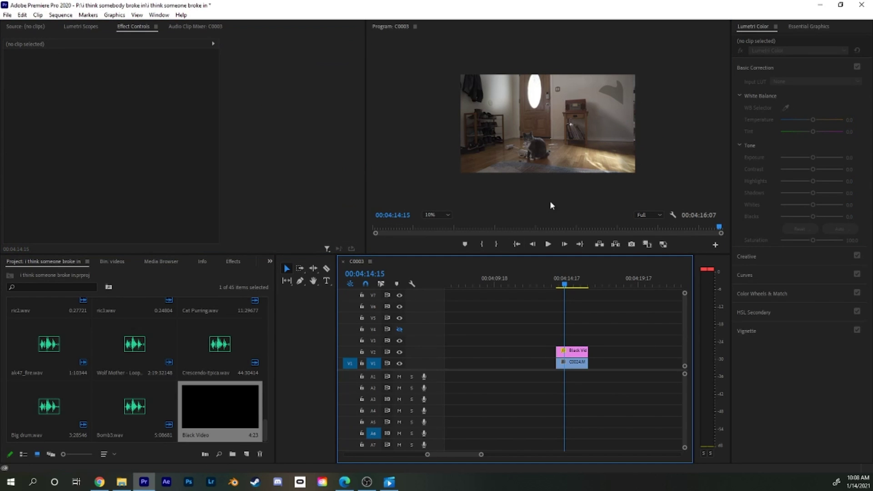
{"action": "left_click", "coordinate": [436, 215]}
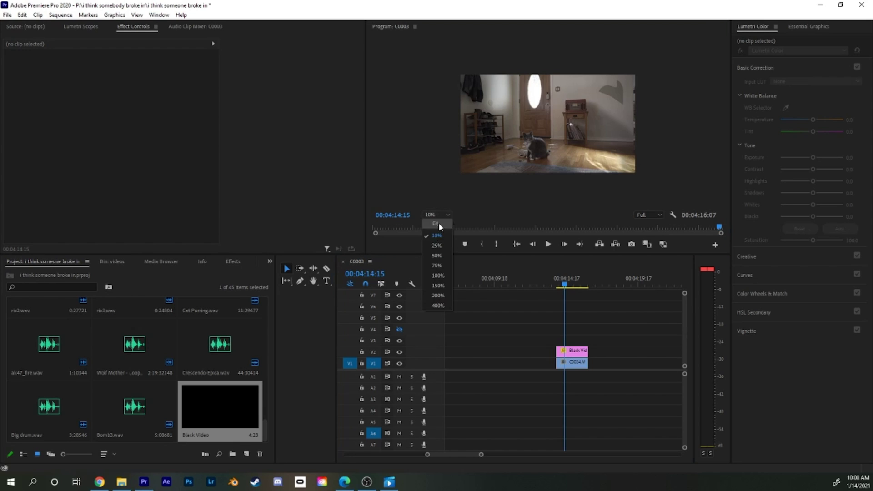
{"action": "left_click", "coordinate": [436, 224]}
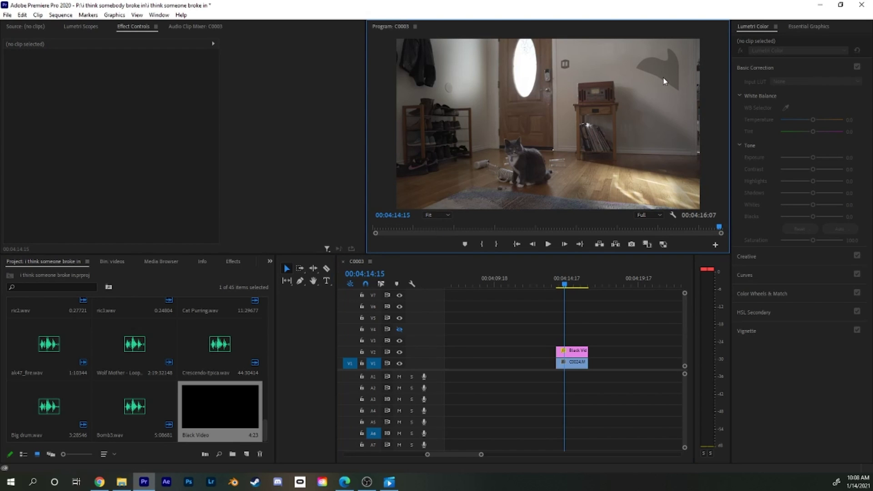
{"action": "left_click", "coordinate": [574, 351]}
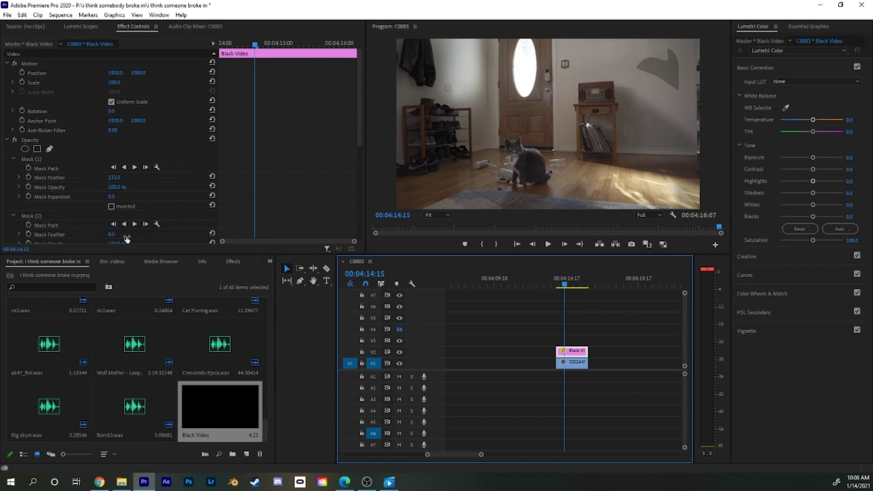
{"action": "left_click_drag", "start_coordinate": [127, 238], "coordinate": [147, 237]}
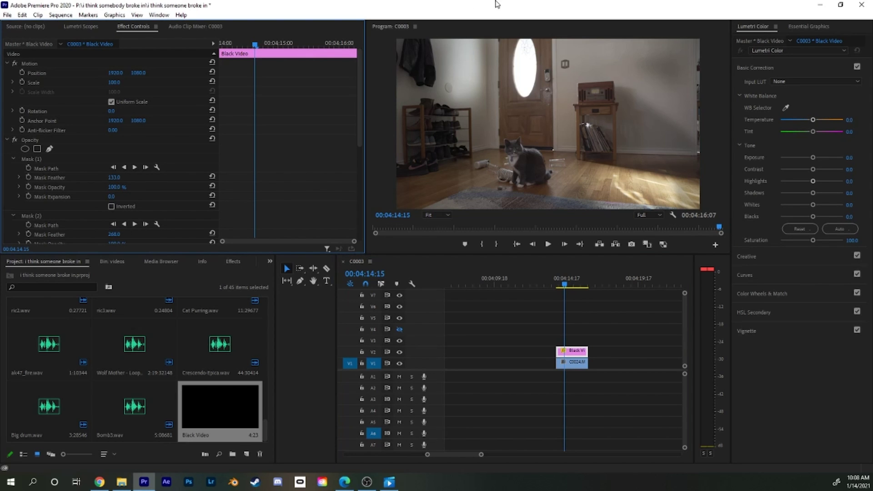
{"action": "left_click", "coordinate": [575, 352]}
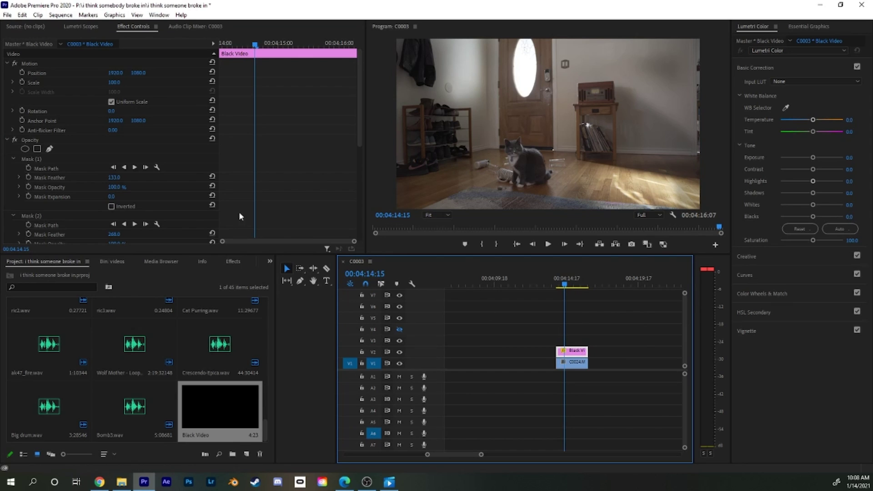
- Scrub Black Video's Opacity from 50% to 100% and preview the darker shadow shapes
{"action": "scroll", "coordinate": [293, 141], "scroll_direction": "down", "scroll_amount": 1}
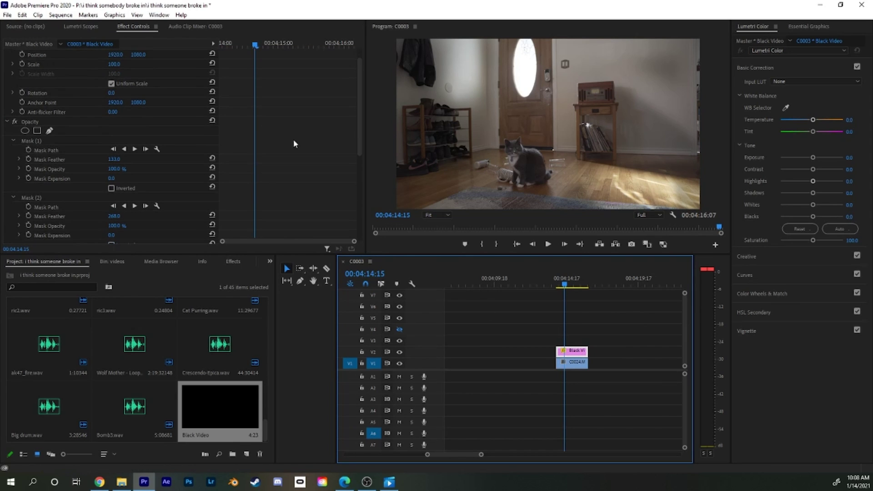
{"action": "scroll", "coordinate": [292, 136], "scroll_direction": "up", "scroll_amount": 1}
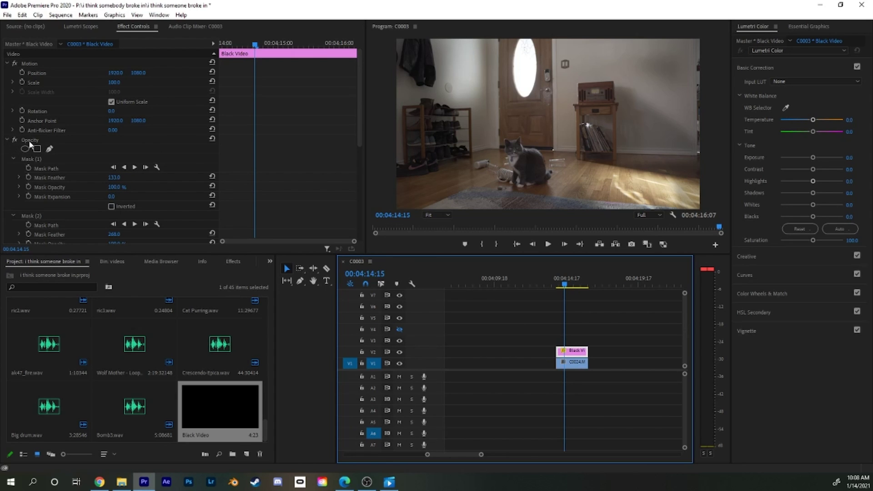
{"action": "scroll", "coordinate": [114, 205], "scroll_direction": "down", "scroll_amount": 5}
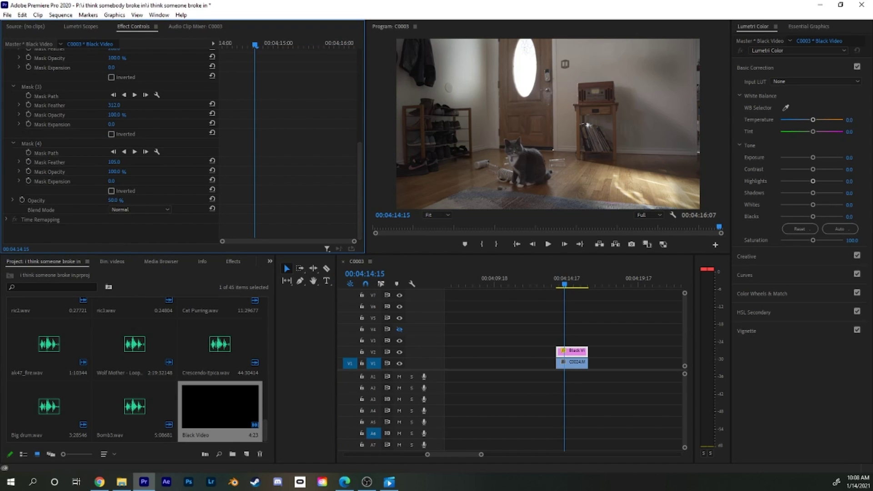
{"action": "left_click_drag", "start_coordinate": [114, 200], "coordinate": [161, 151]}
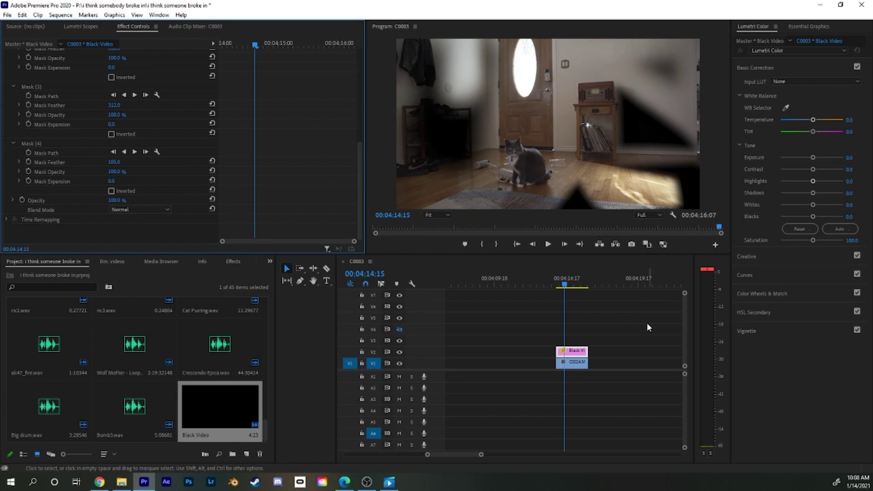
{"action": "left_click", "coordinate": [632, 393]}
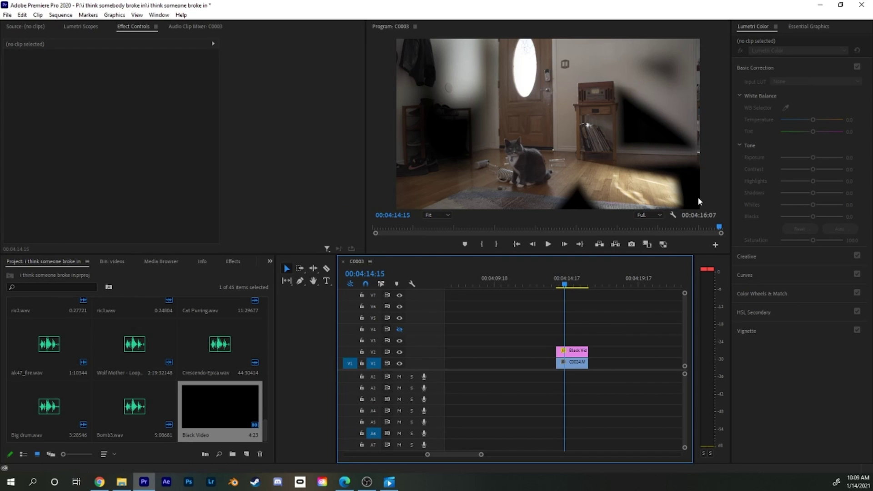
{"action": "left_click", "coordinate": [571, 350]}
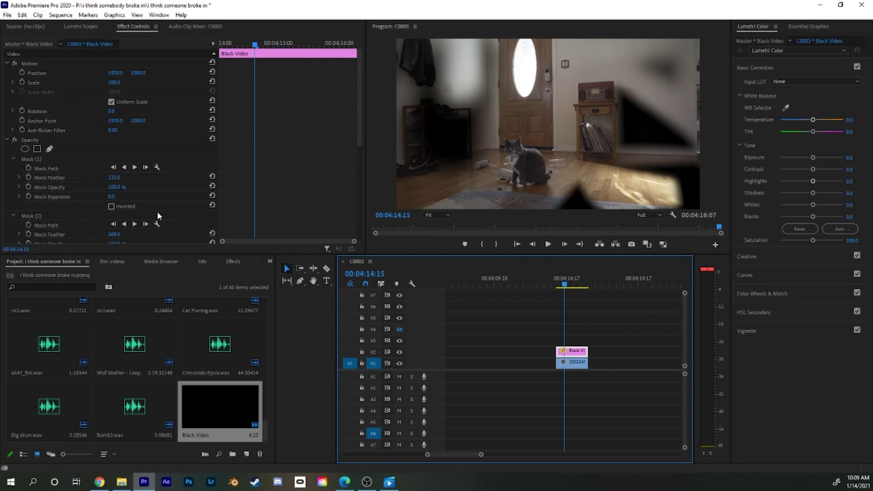
{"action": "scroll", "coordinate": [243, 151], "scroll_direction": "down", "scroll_amount": 6}
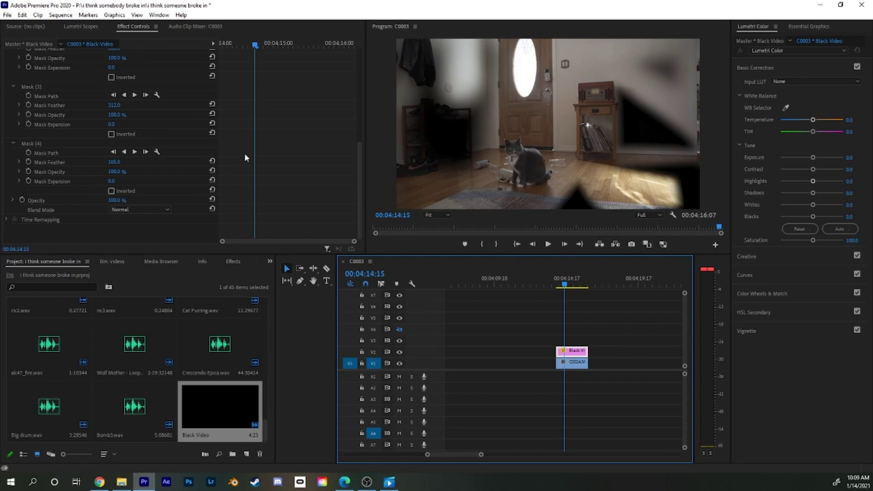
- Switch Black Video to Soft Light, enter 56% opacity, then scrub it down to 35%
{"action": "left_click", "coordinate": [168, 209]}
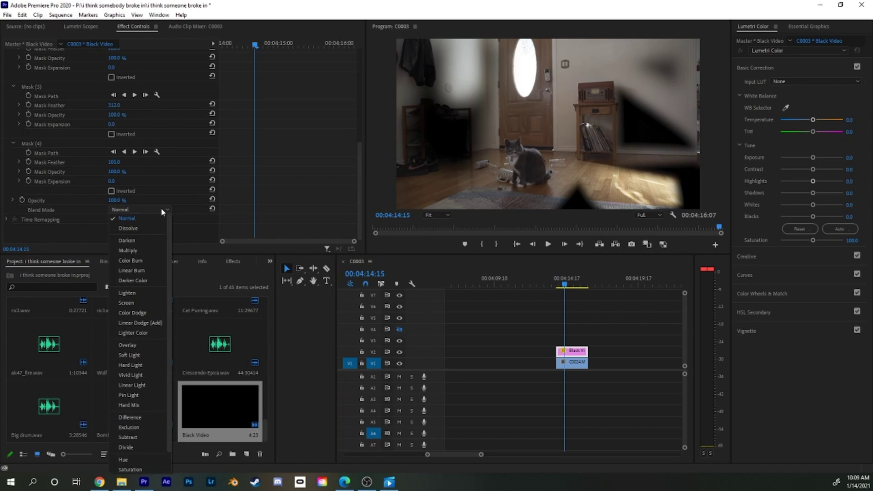
{"action": "left_click", "coordinate": [150, 354]}
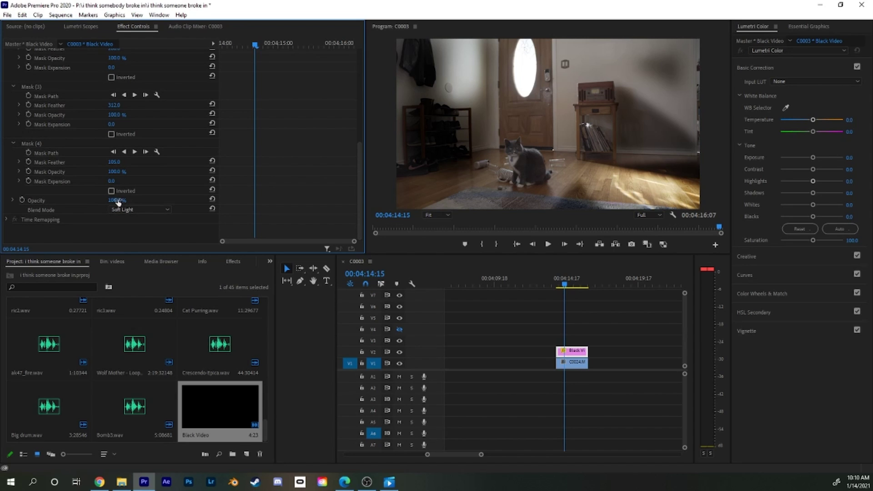
{"action": "left_click", "coordinate": [115, 200]}
{"action": "type", "text": "56"}
{"action": "key", "text": "Return"}
{"action": "left_click_drag", "start_coordinate": [114, 200], "coordinate": [103, 200]}
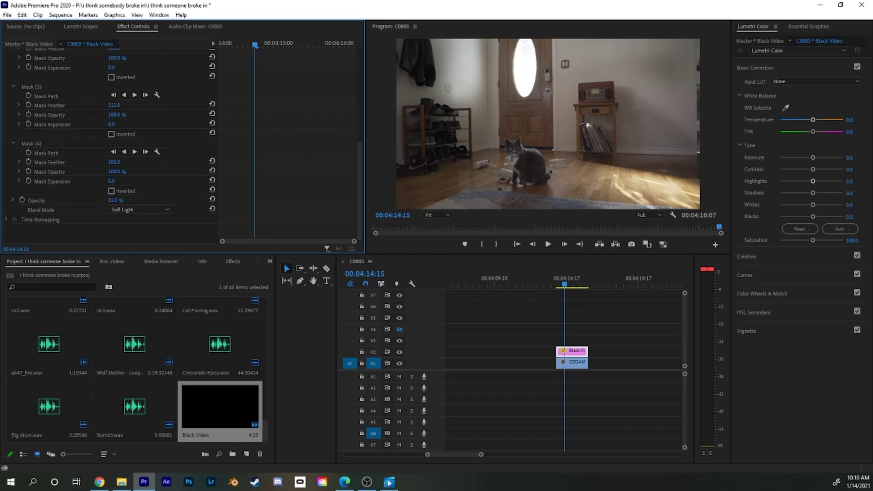
{"action": "left_click", "coordinate": [537, 353]}
{"action": "left_click", "coordinate": [400, 351]}
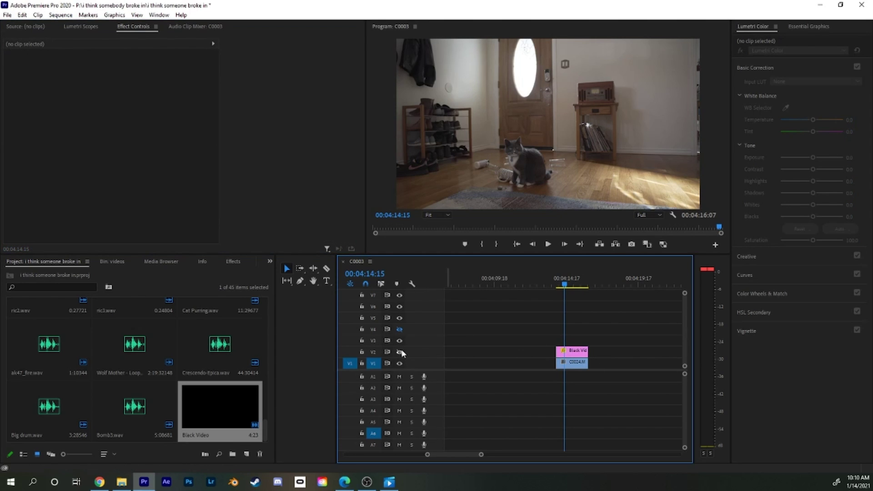
{"action": "left_click", "coordinate": [400, 352]}
{"action": "left_click", "coordinate": [400, 352]}
{"action": "left_click", "coordinate": [400, 352]}
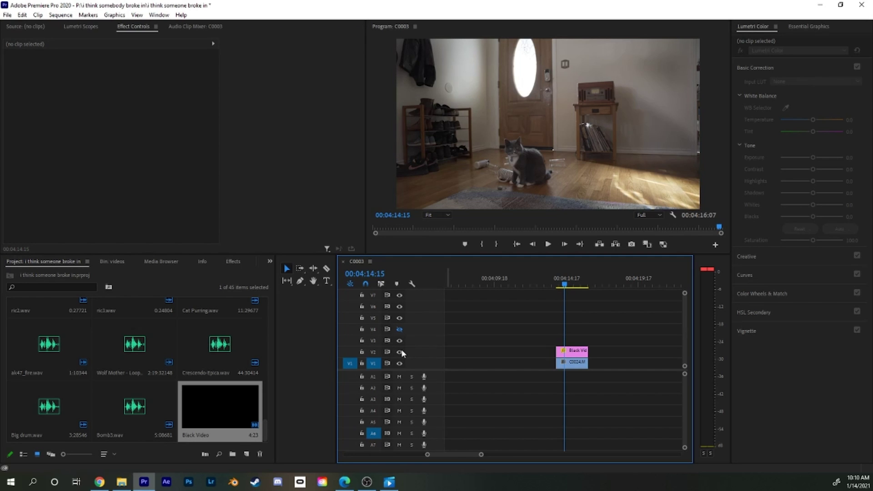
{"action": "left_click", "coordinate": [400, 352]}
{"action": "left_click", "coordinate": [400, 352]}
- Select clip C0024 and step the playhead back to 00:04:14:10
{"action": "left_click", "coordinate": [654, 67]}
{"action": "key", "text": "Left"}
{"action": "key", "text": "Left"}
{"action": "key", "text": "Left"}
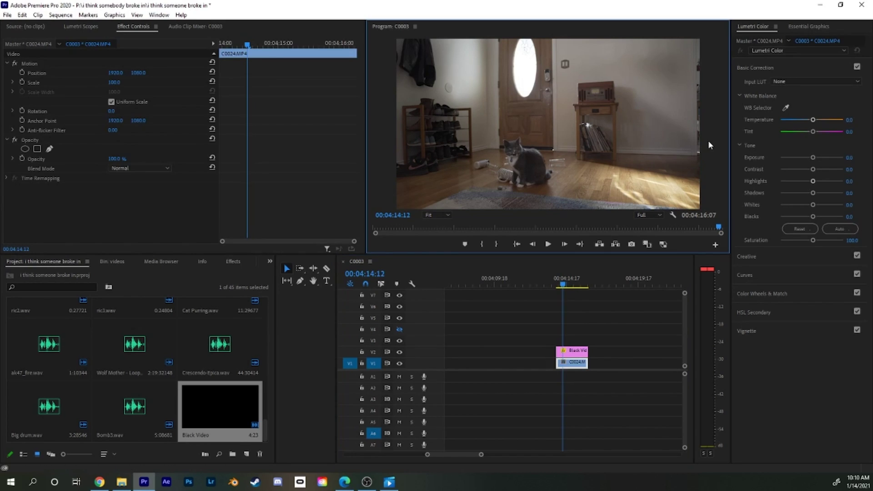
{"action": "key", "text": "Left"}
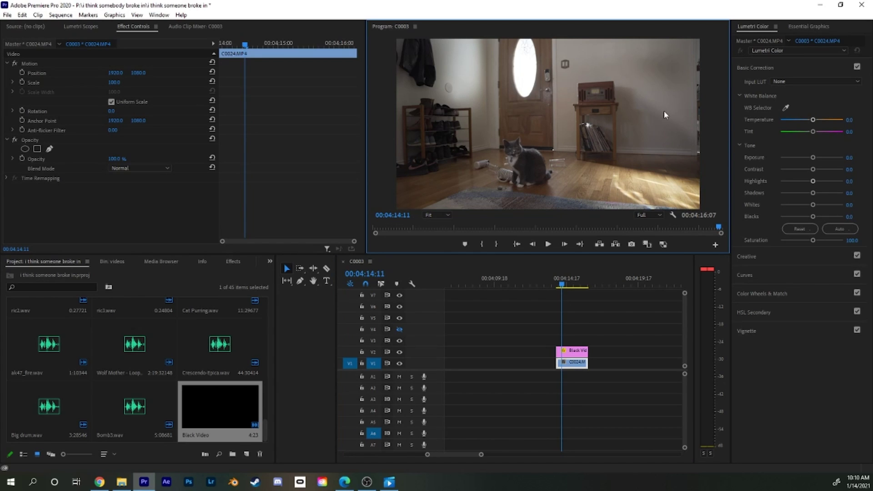